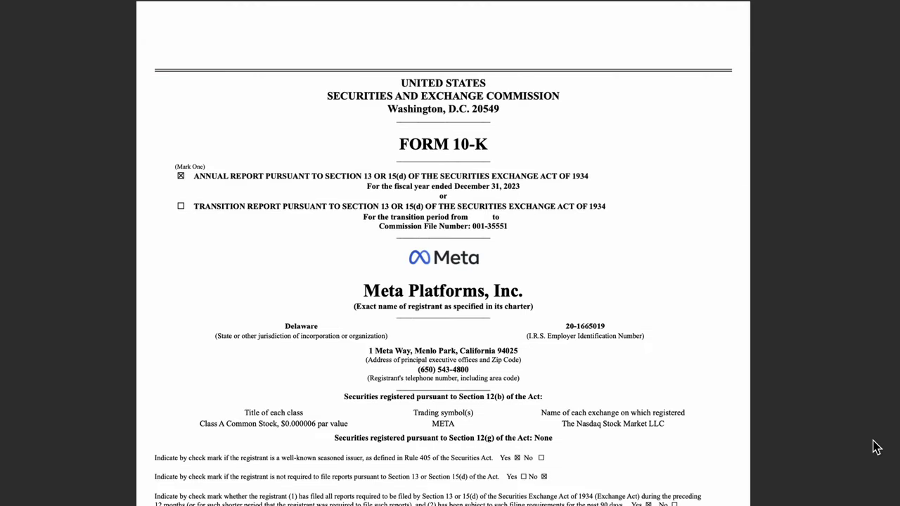
- Scroll the 10-K PDF down to the cash flow statement on page 94
scroll(876, 447, down, 20)
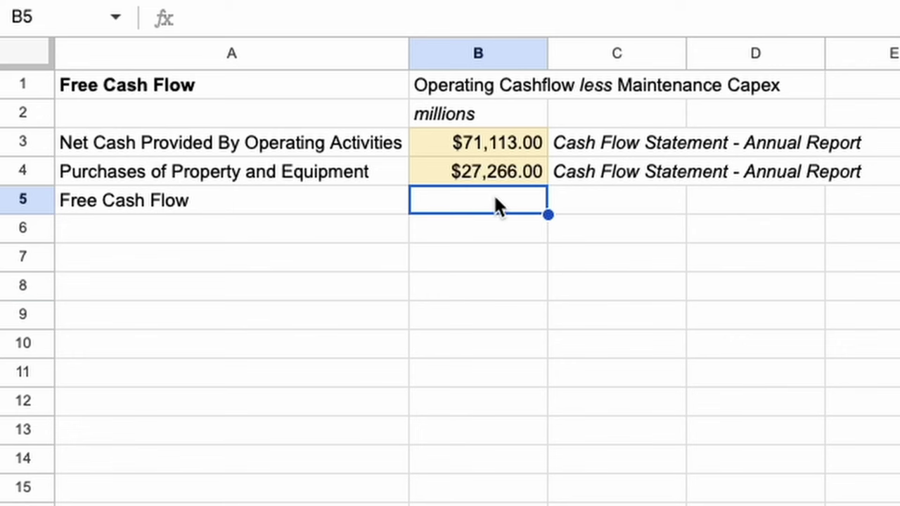
- Compute Free Cash Flow in B5 as =B3-B4, giving $43,847.00
text(=)
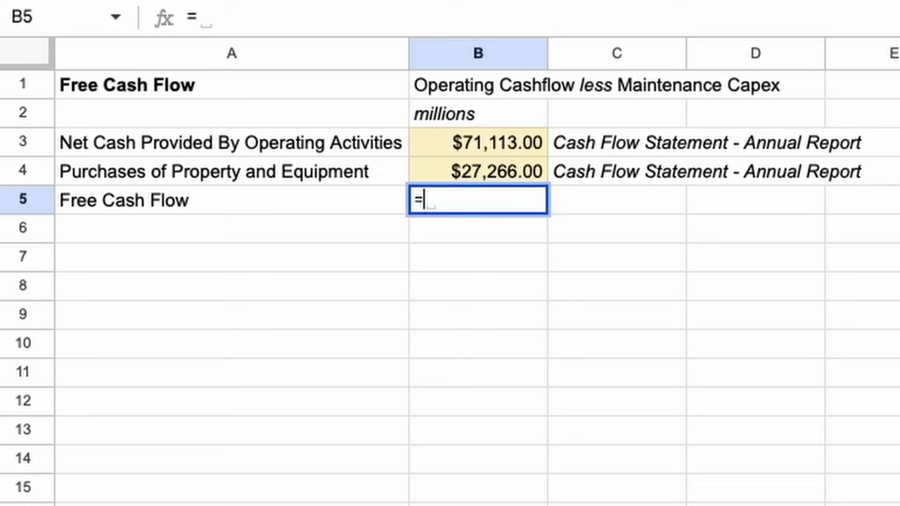
click(493, 150)
text(-B4)
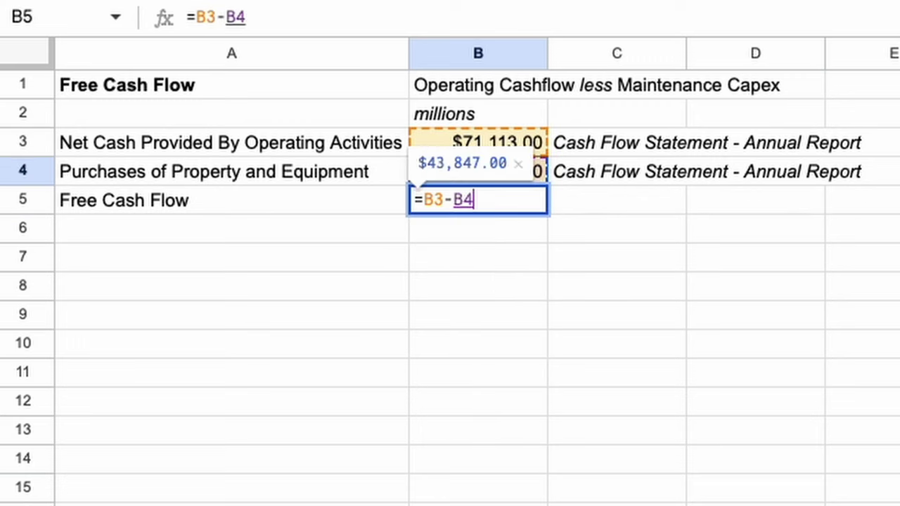
key(Return)
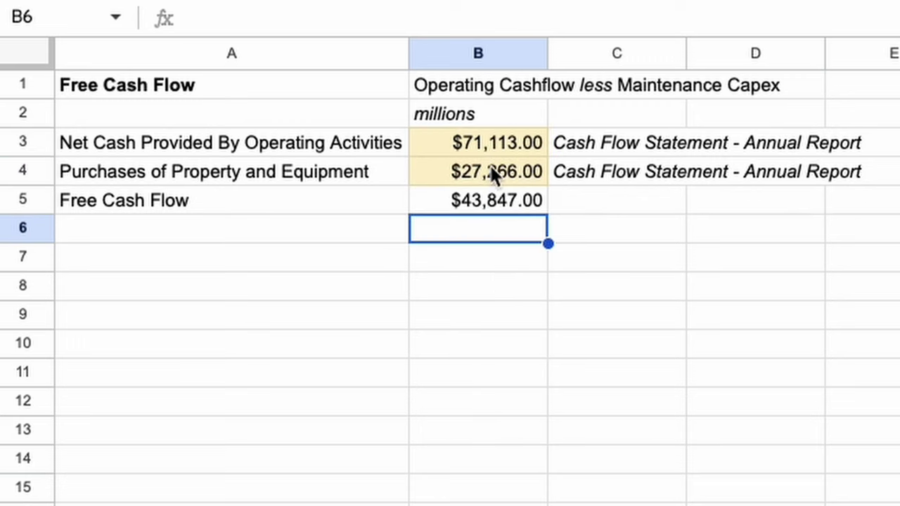
click(502, 206)
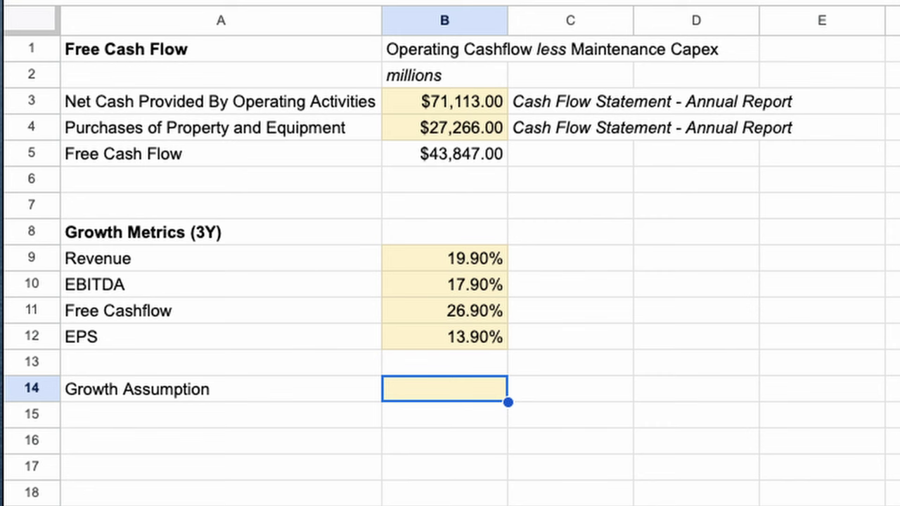
- Paste 15% into B14 as the growth assumption
text(15%)
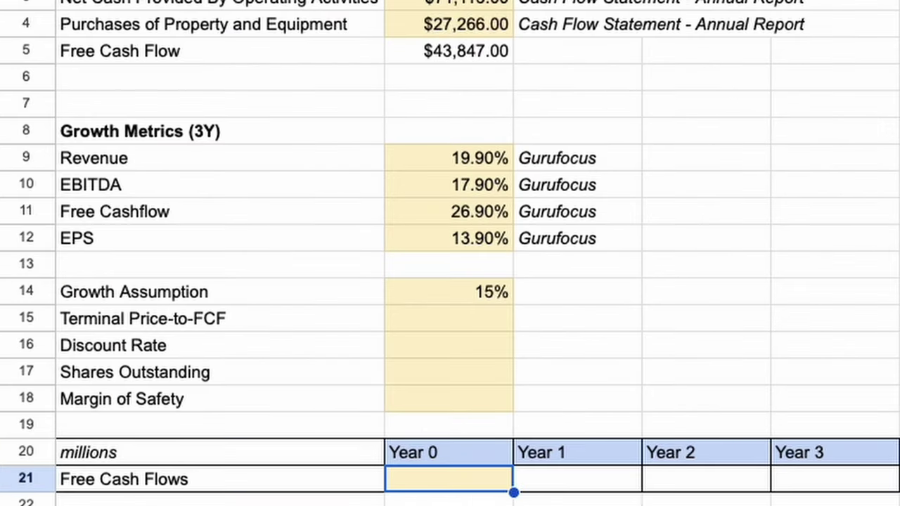
- Set the Year 0 free cash flow in B21 to reference B5 ($43,847)
text(=)
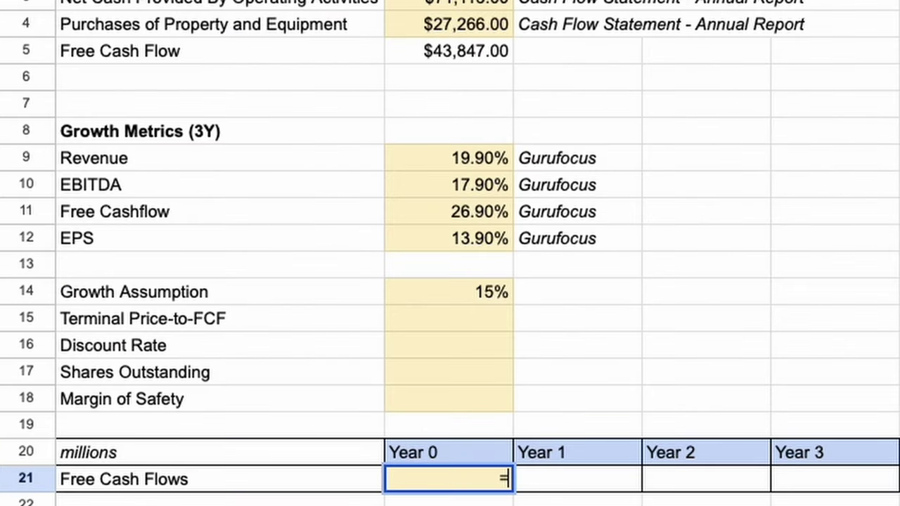
click(443, 52)
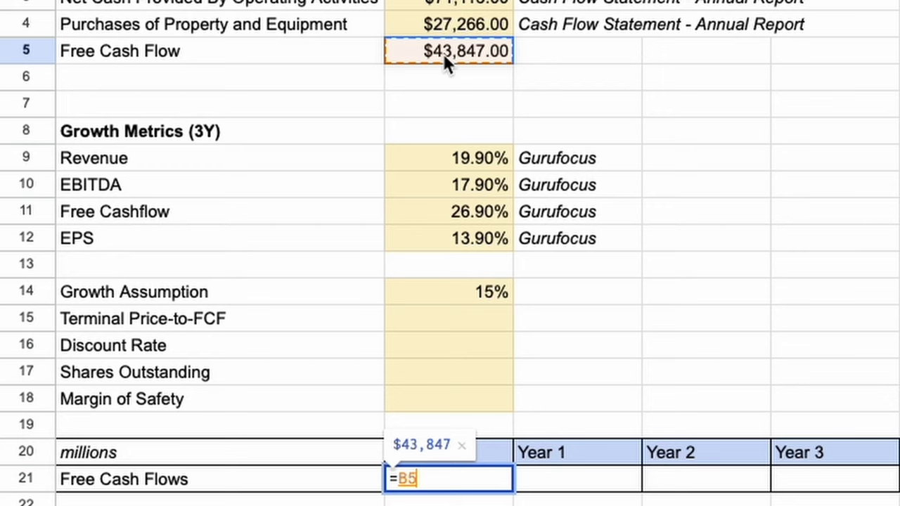
key(Tab)
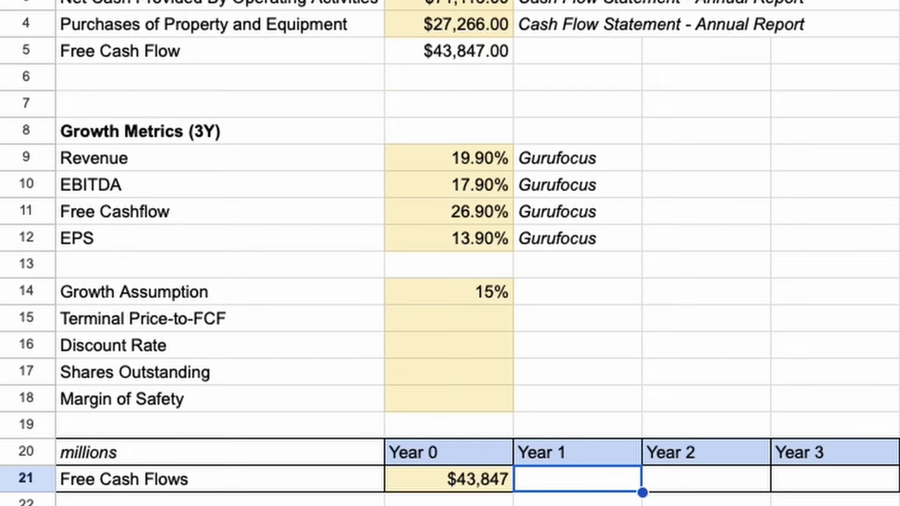
- Grow cash flows 15% yearly with =B21*(1+$B$14), filled through Year 10 ($177,386)
text(=)
key(Left)
text(*)
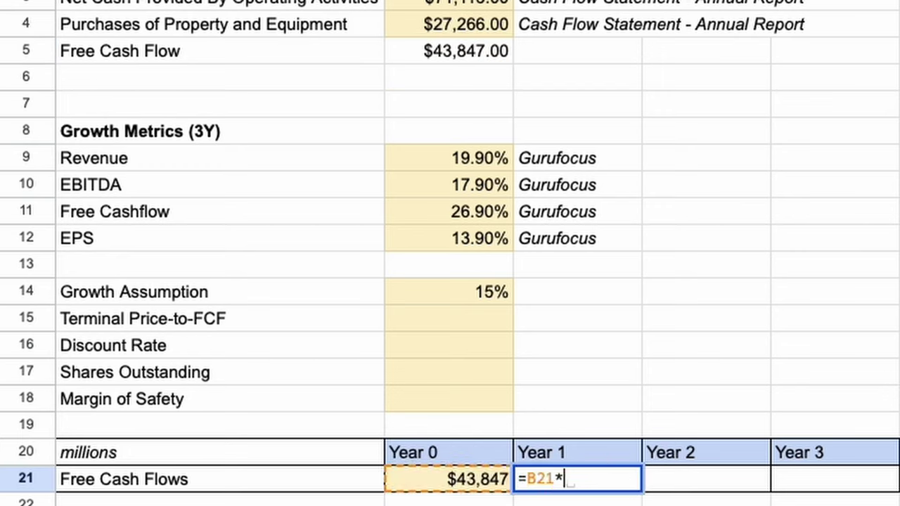
text((1+)
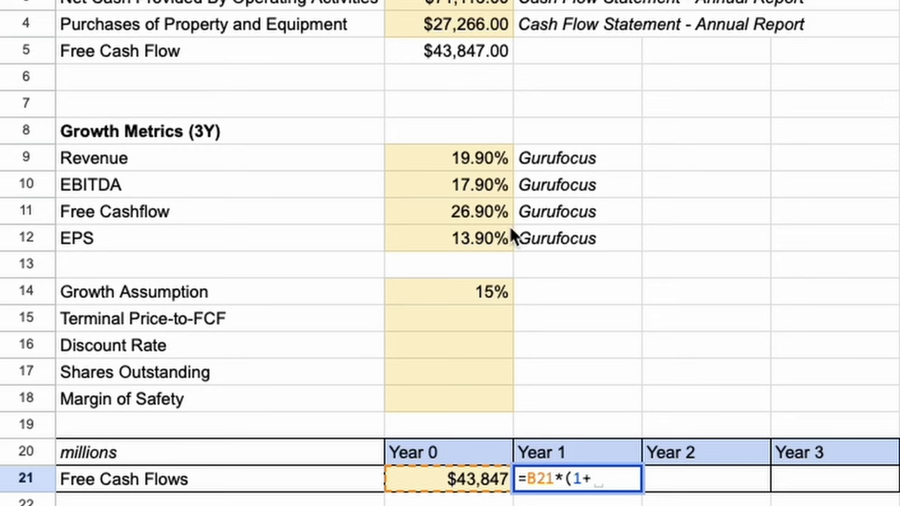
click(483, 287)
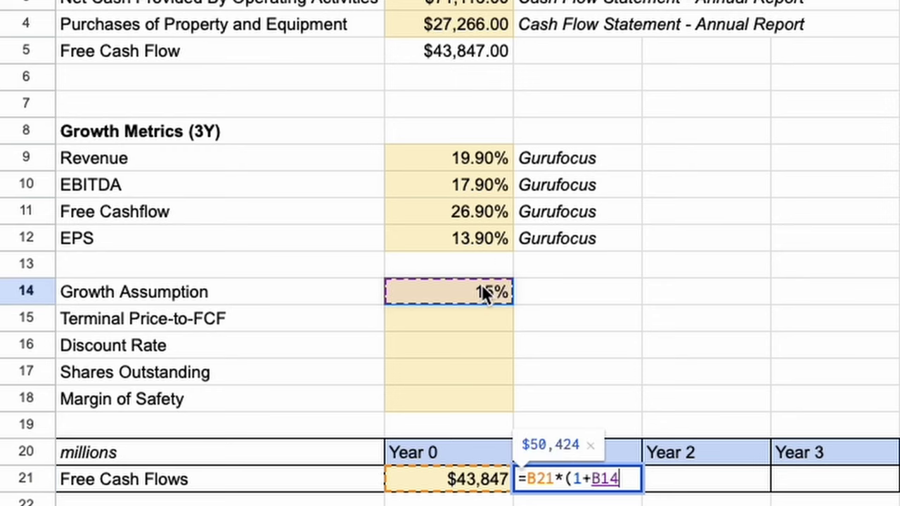
key(F4)
text())
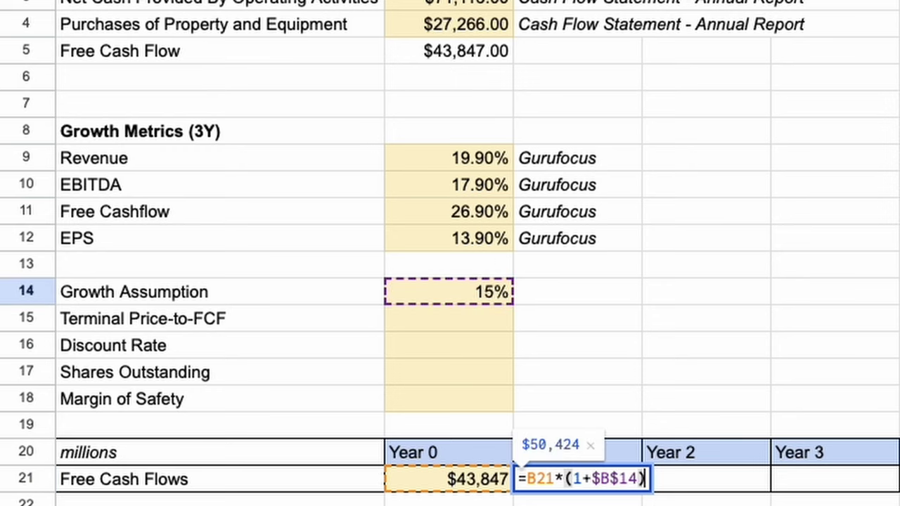
key(Tab)
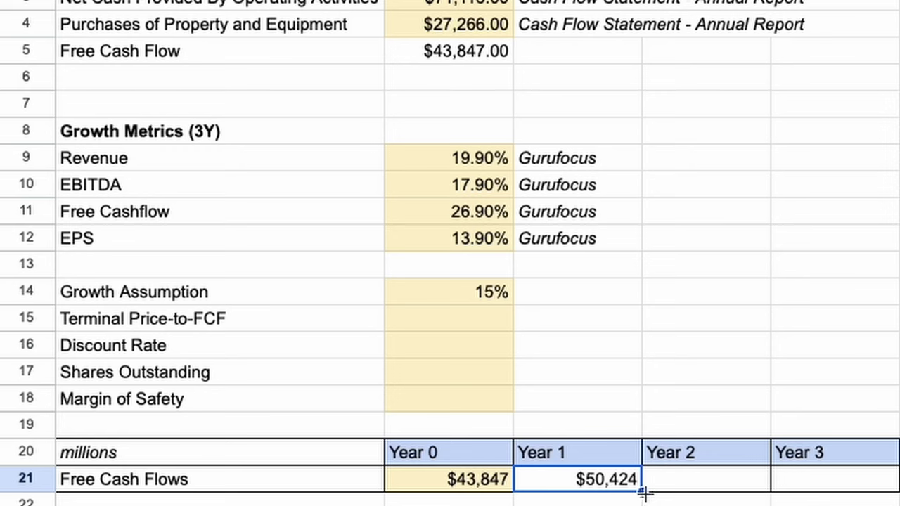
drag(645, 494, 890, 486)
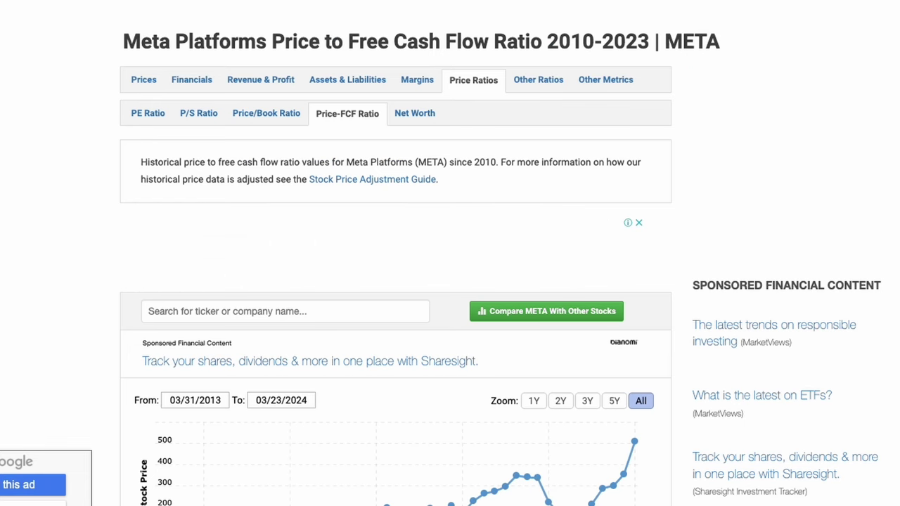
- Inspect Meta's historical price-to-FCF ratios, about 31–36 in 2015–2016, on Macrotrends
scroll(396, 281, down, 7)
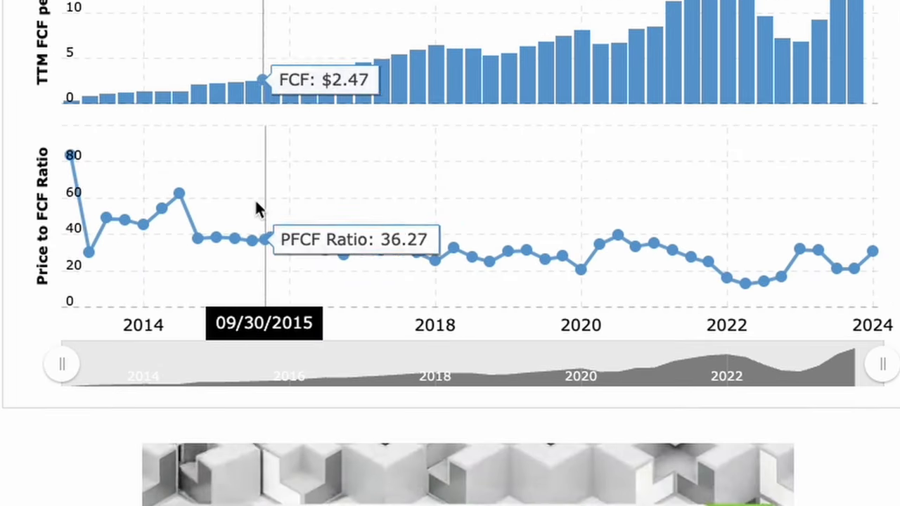
mouse_move(72, 158)
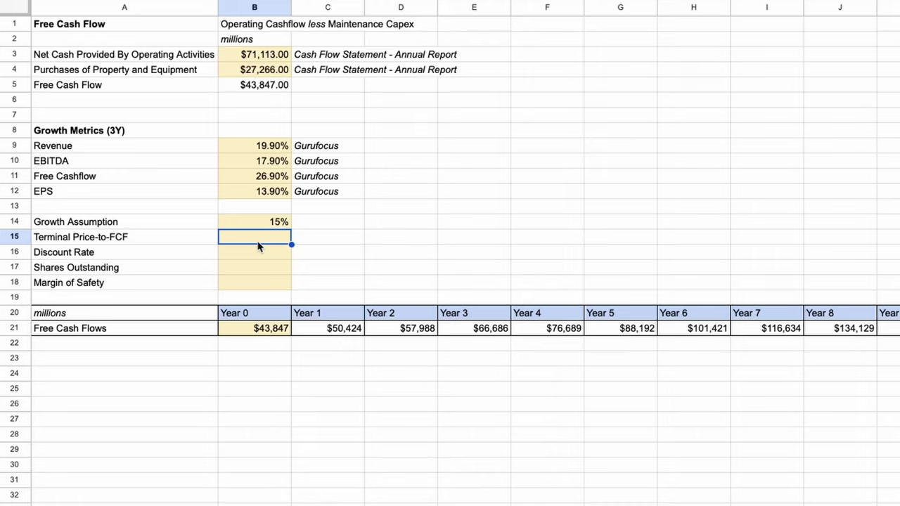
- Set terminal Price-to-FCF to 20 and compute terminal value =L21*B15 ($3,547,711)
text(20)
key(Tab)
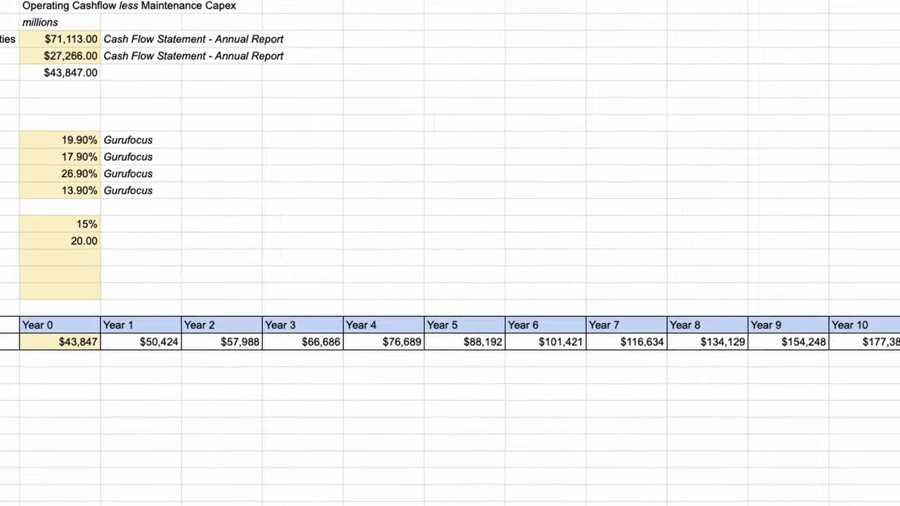
click(810, 362)
text(=)
key(Left)
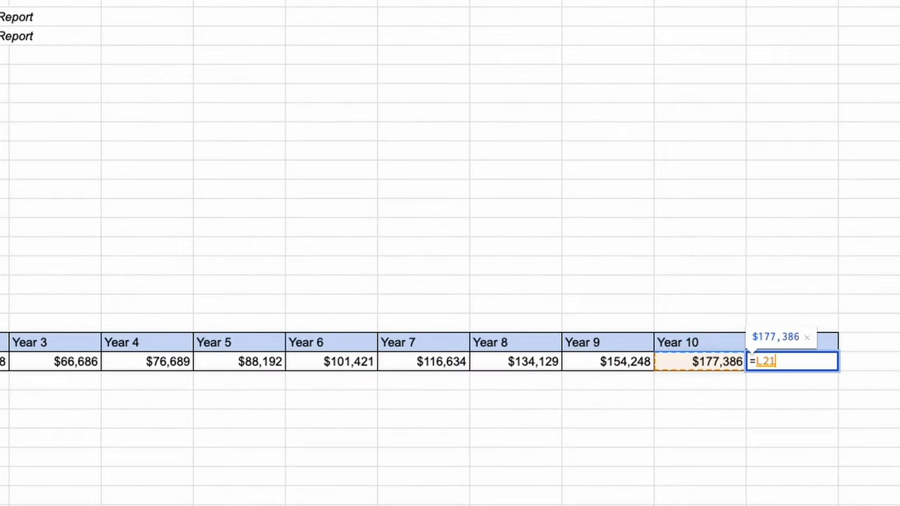
text(*)
click(320, 367)
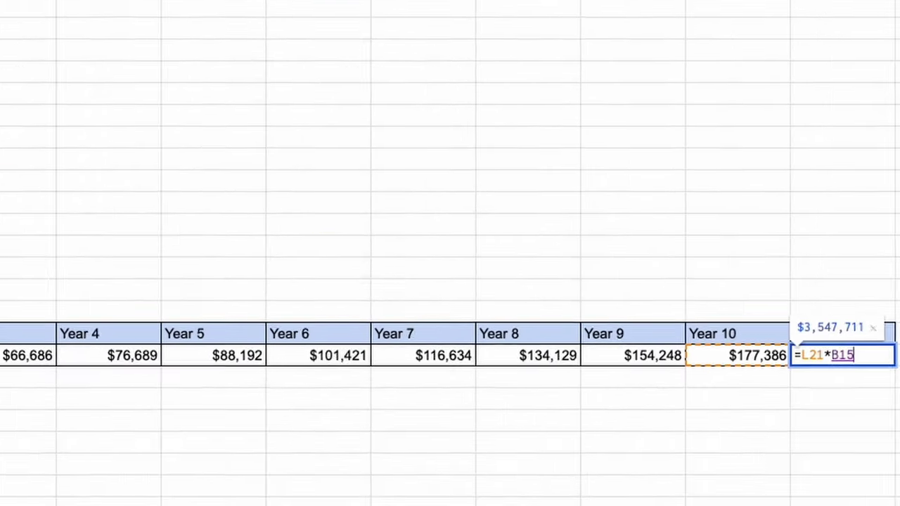
key(Tab)
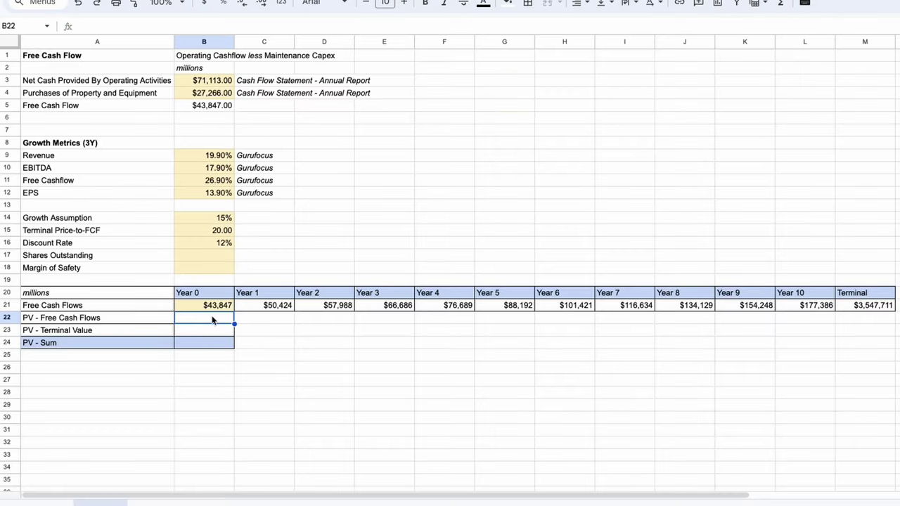
- Compute PV - Free Cash Flows as NPV at the 12% rate of Year 1–10 cash flows
text(=n)
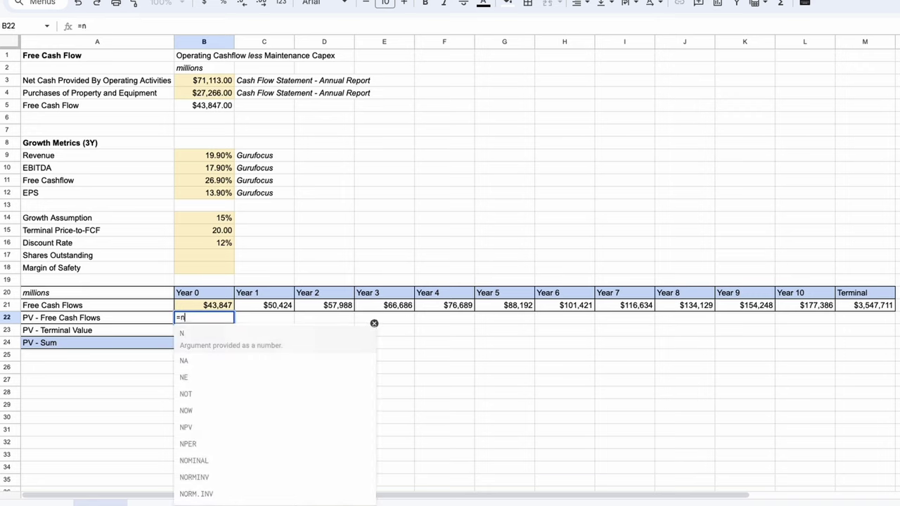
text(pv()
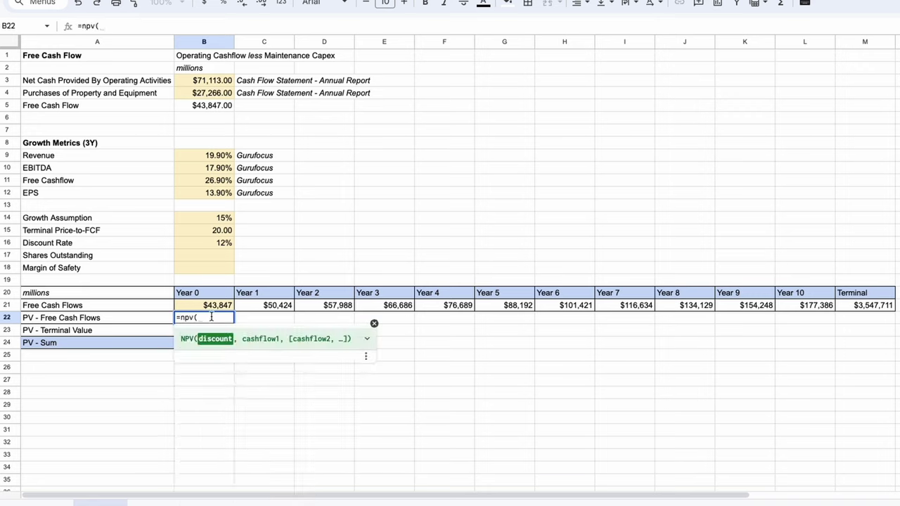
click(213, 246)
text(,)
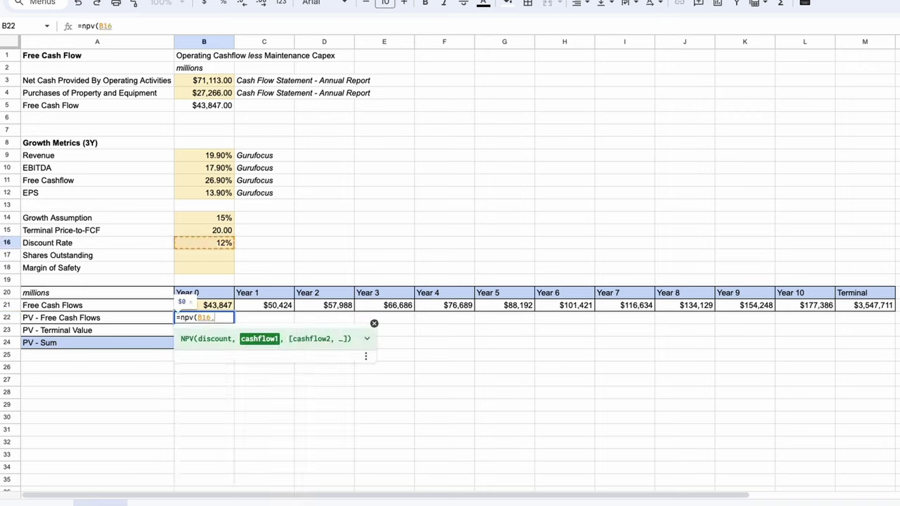
drag(278, 306, 794, 305)
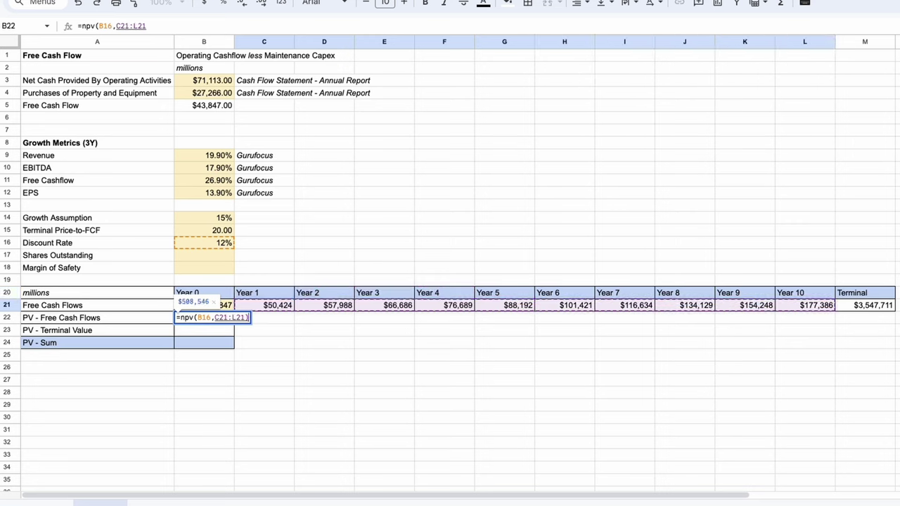
text())
key(Return)
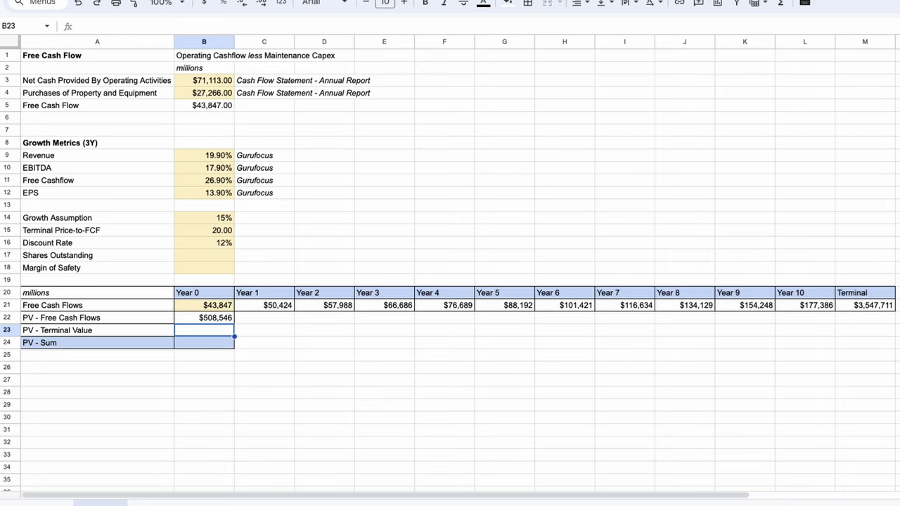
- Set PV - Terminal Value to =M21/(1+B16)^10, discounting ten years at 12%
text(=)
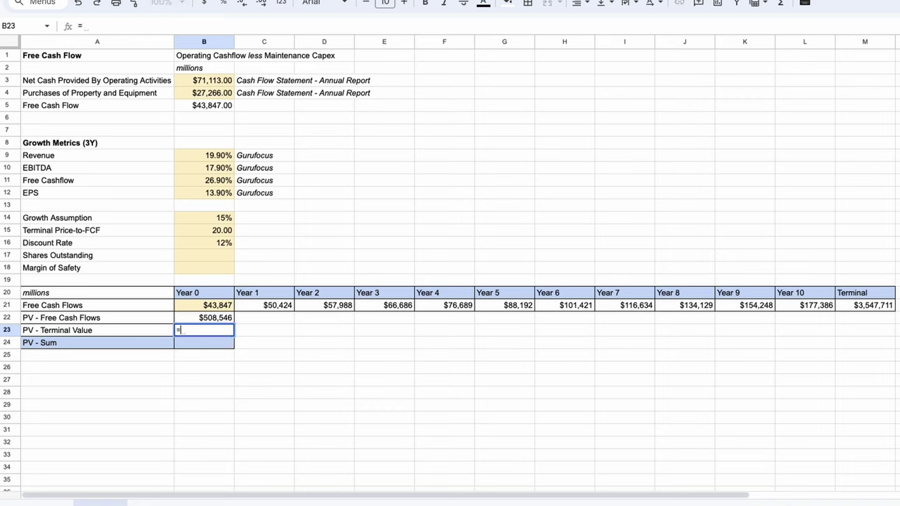
click(874, 306)
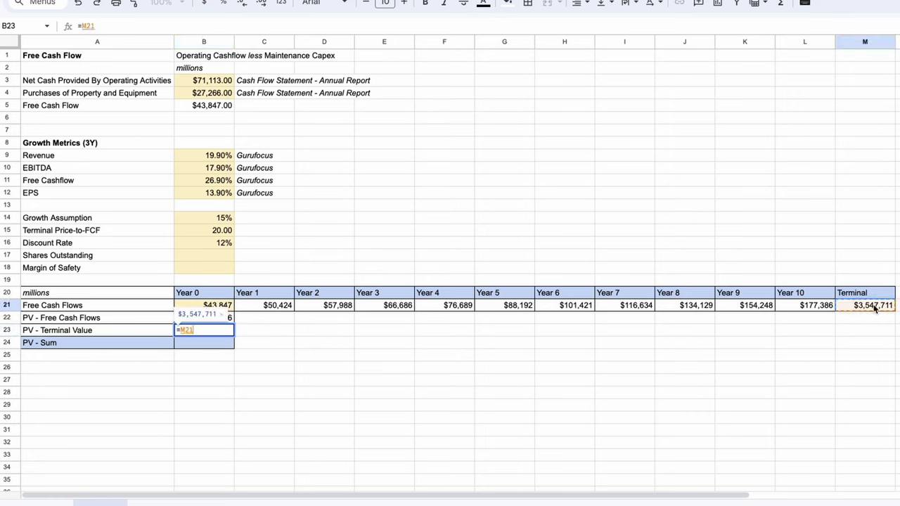
text(/(1+)
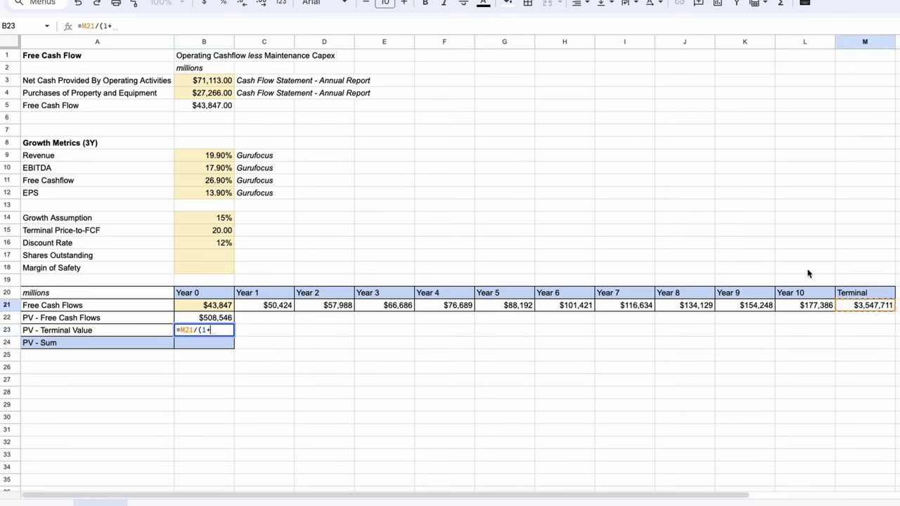
click(224, 244)
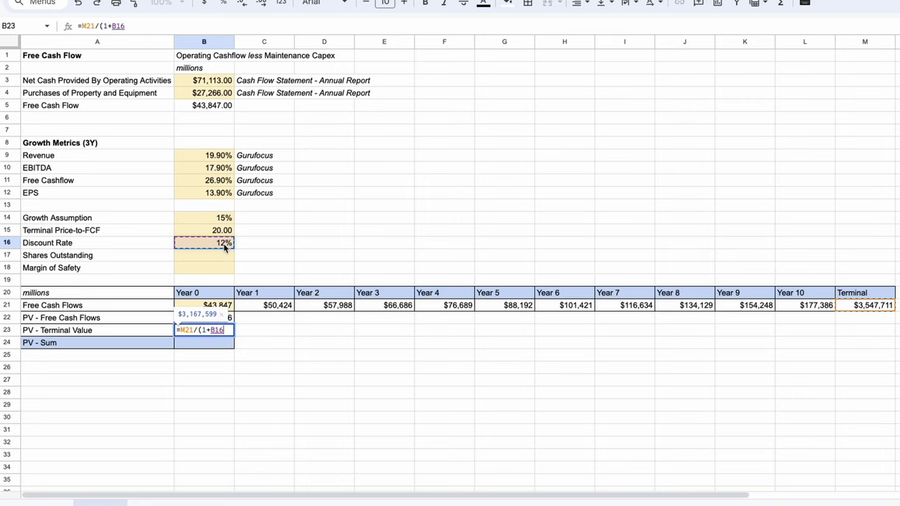
text()^10)
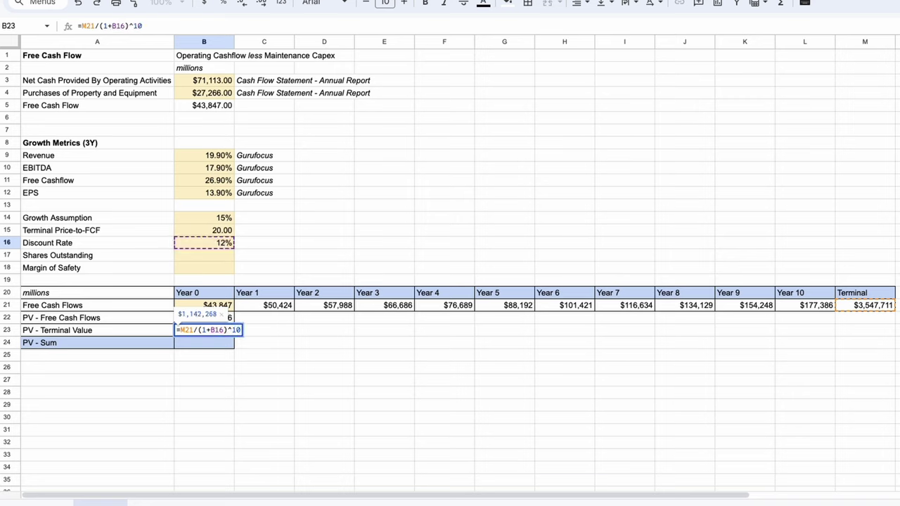
key(Return)
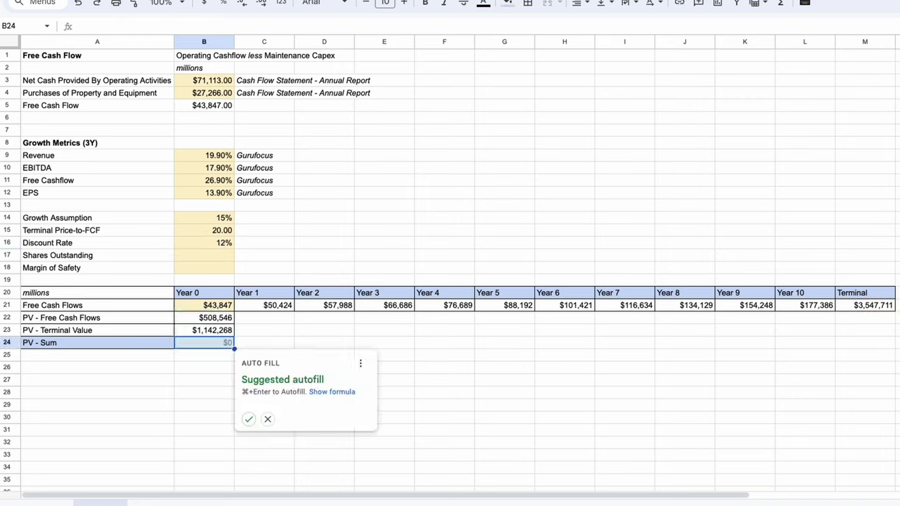
- Add both present values into PV - Sum ($1,650,814)
text(=)
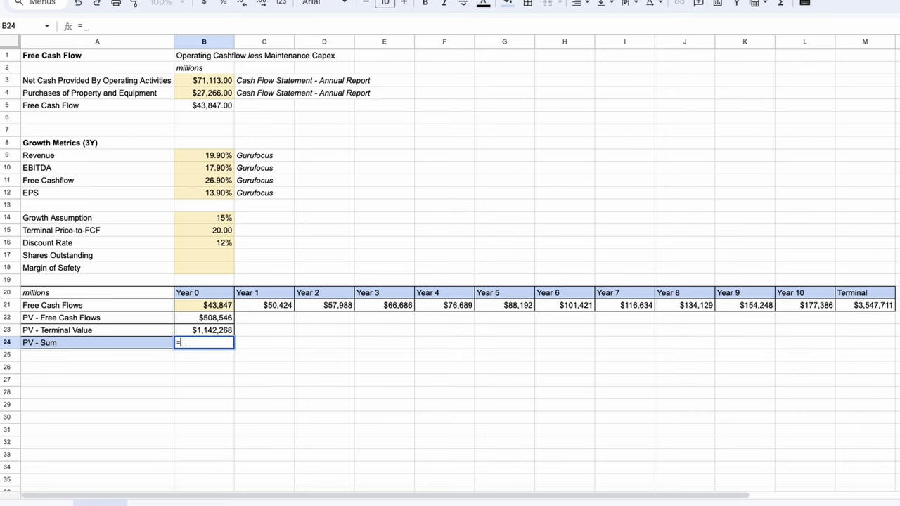
key(Up)
key(Up)
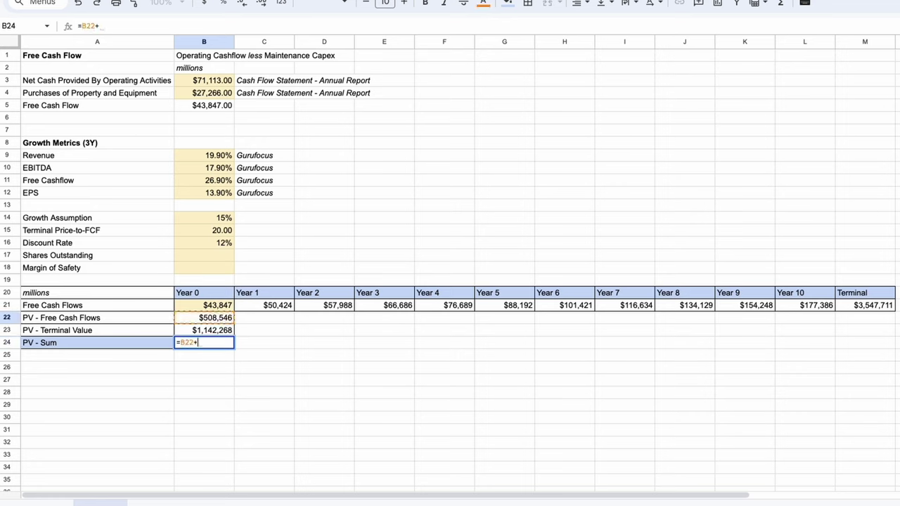
text(+)
key(Up)
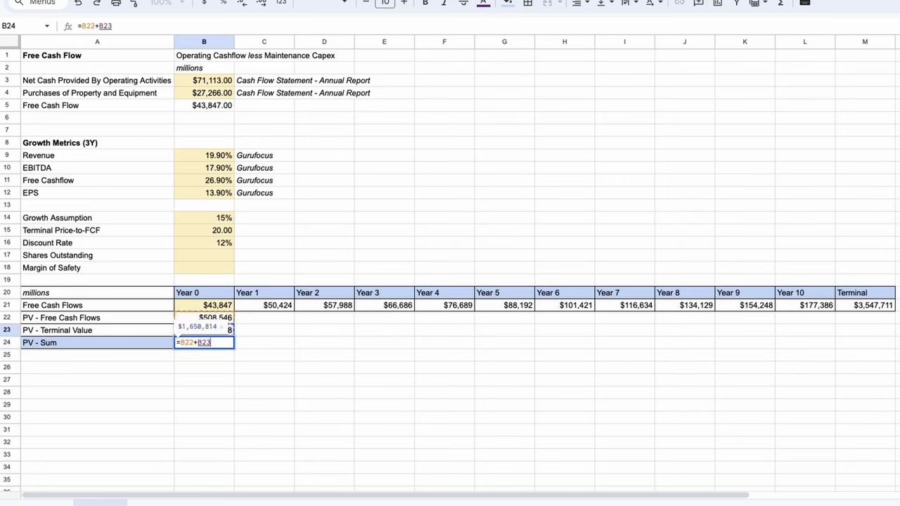
key(Return)
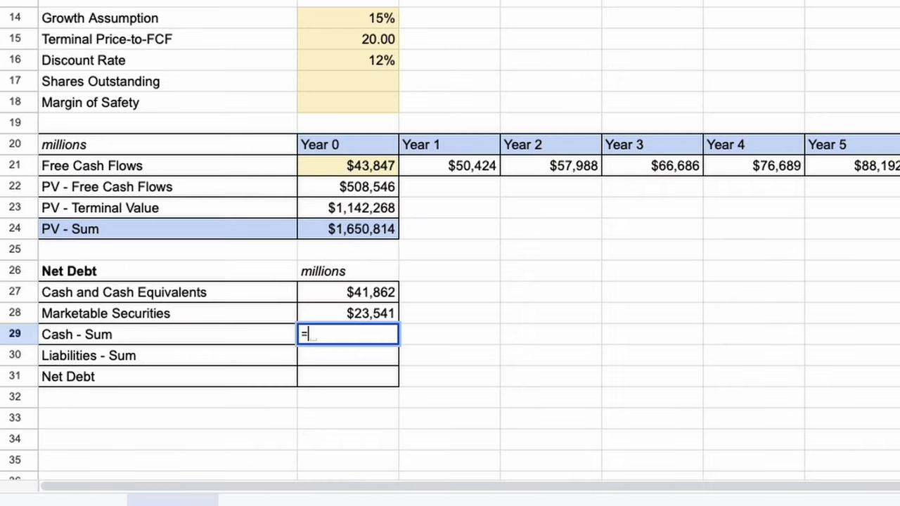
- Total Cash and Cash Equivalents plus Marketable Securities into Cash - Sum ($65,403)
click(348, 292)
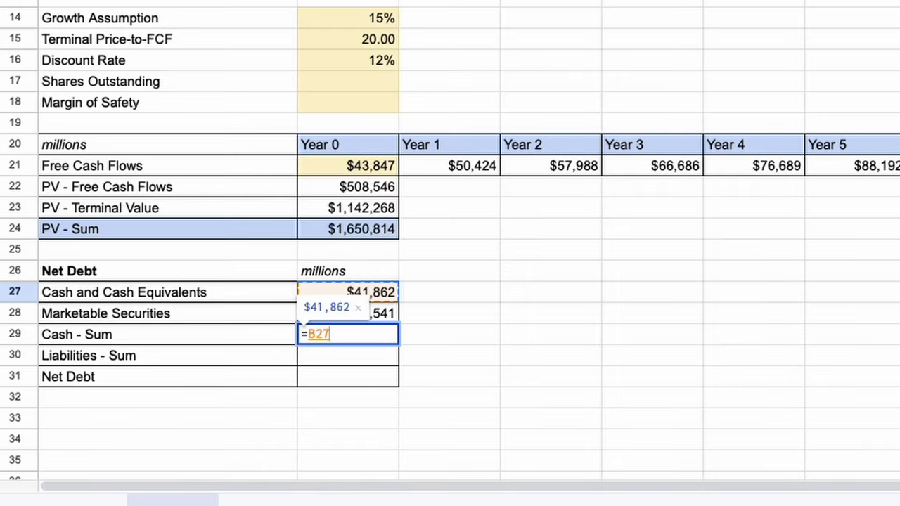
text(+)
click(349, 312)
key(Return)
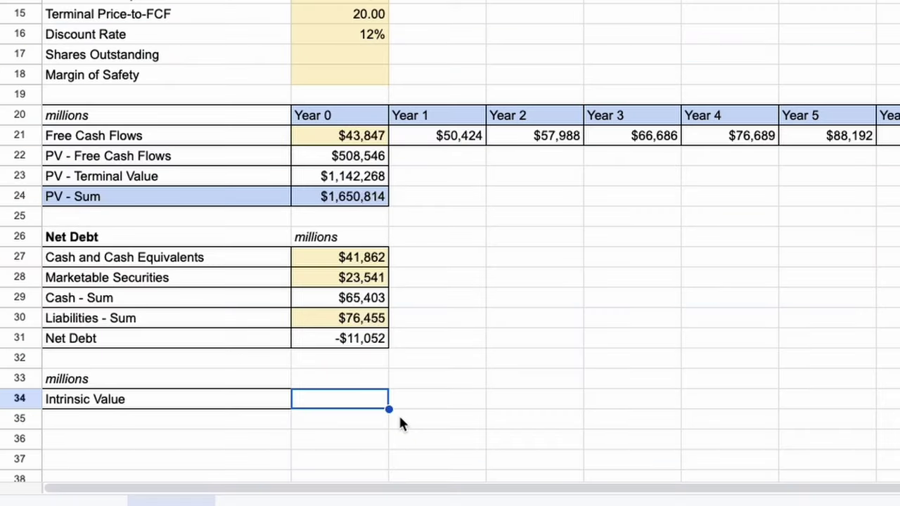
- Set Intrinsic Value to PV - Sum plus Net Debt, giving $1,639,762
text(=)
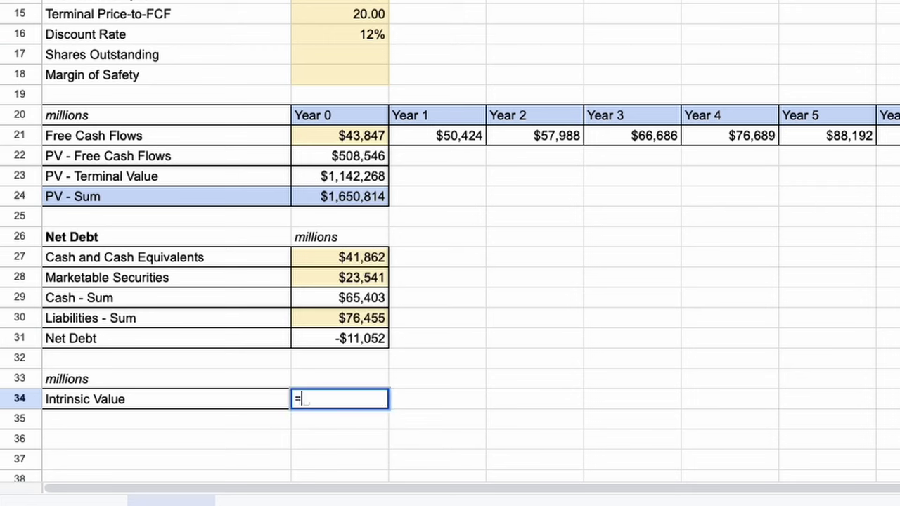
click(351, 199)
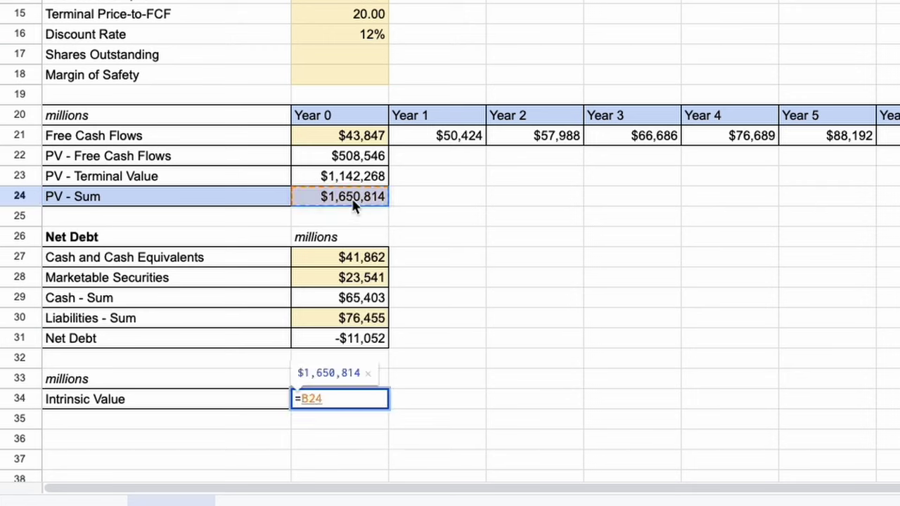
text(+)
click(362, 341)
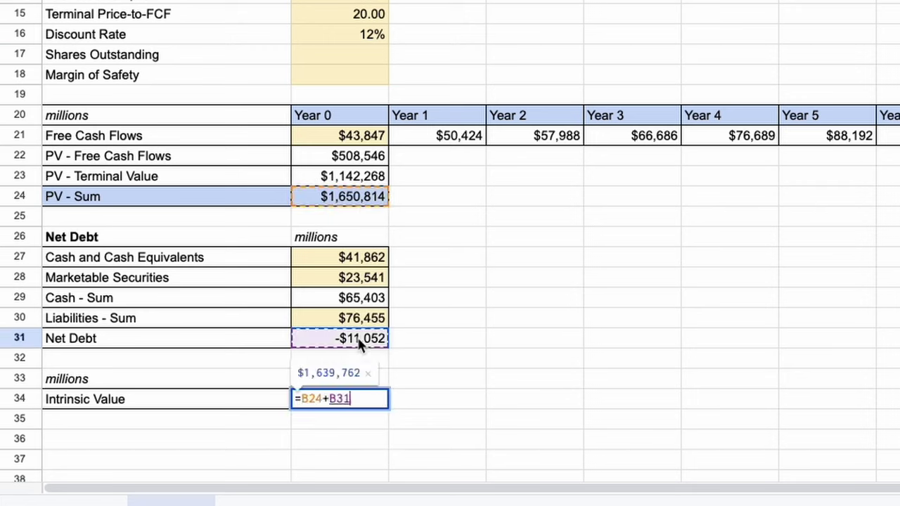
key(Return)
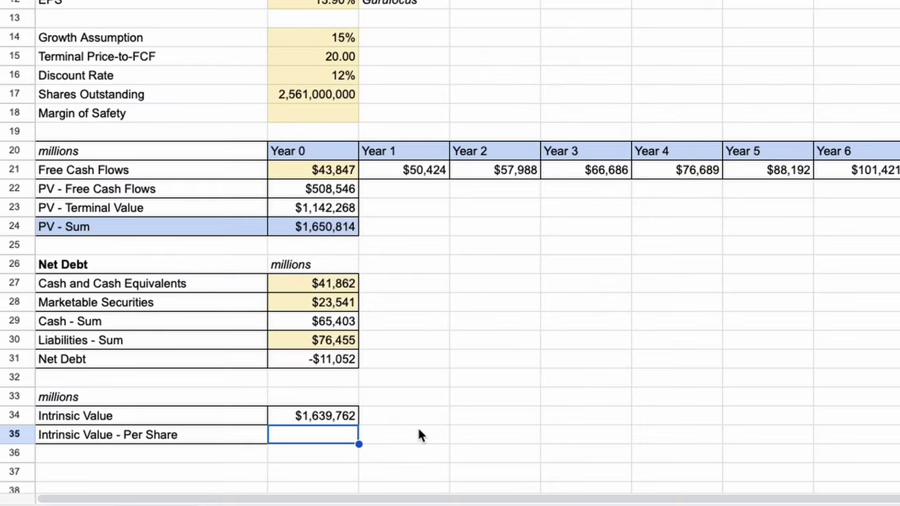
- Compute intrinsic value per share =B34/(B17/1000000) ($640.28) and enter a 30% margin of safety
text(=)
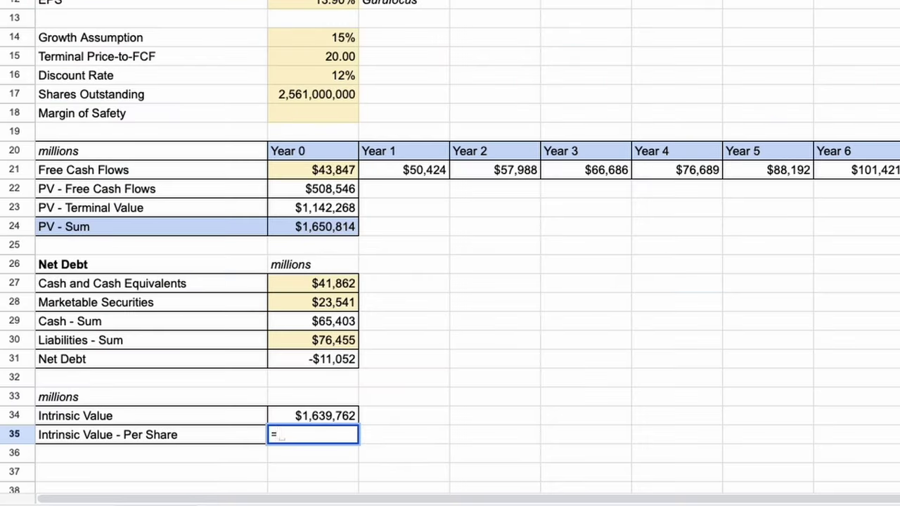
text(B34/(B17/1000)
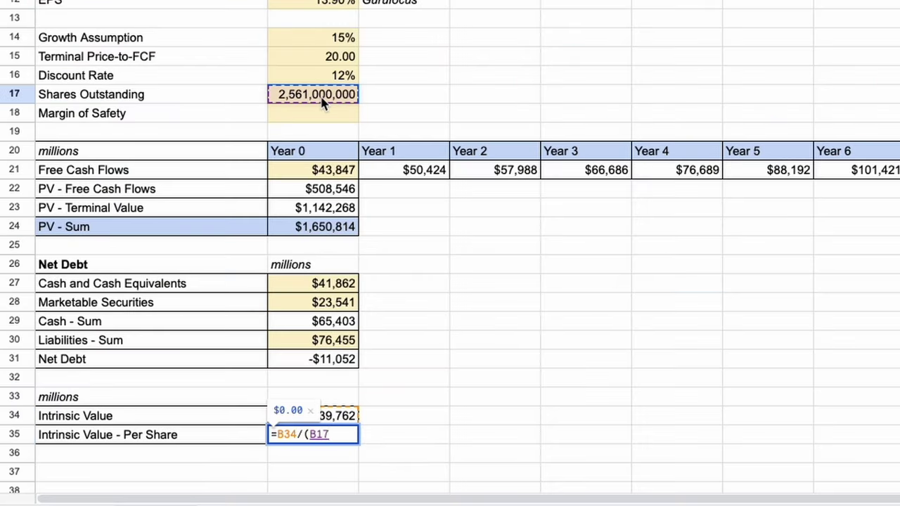
text(000))
key(Return)
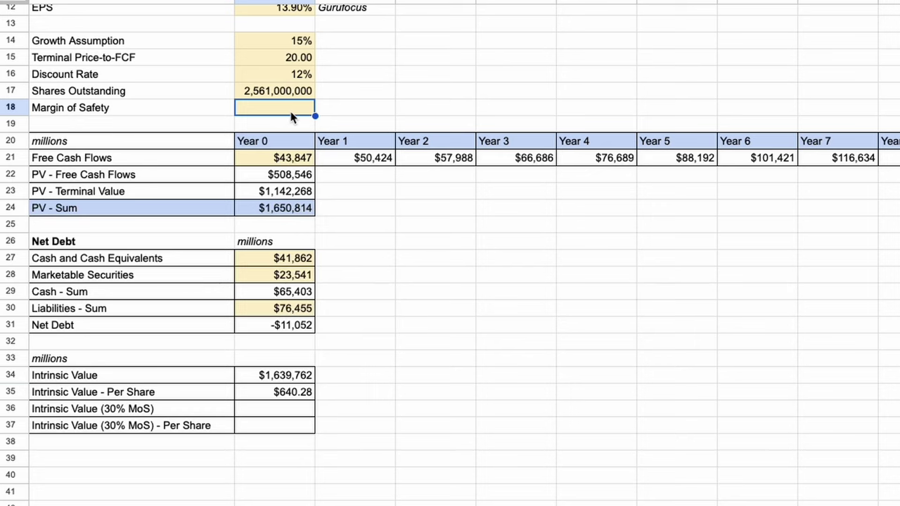
text(30)
key(Return)
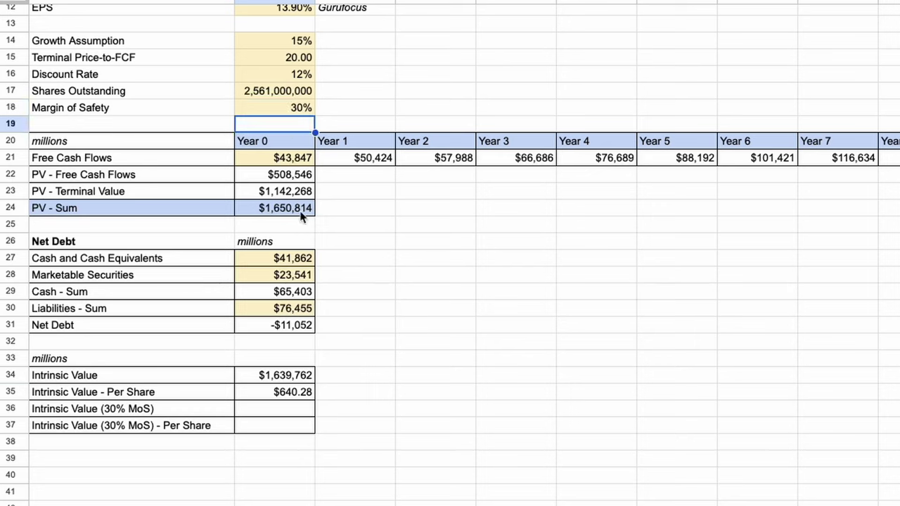
- Set Intrinsic Value (30% MoS) to intrinsic value times (1 minus 30%)
click(285, 408)
text(=)
click(276, 377)
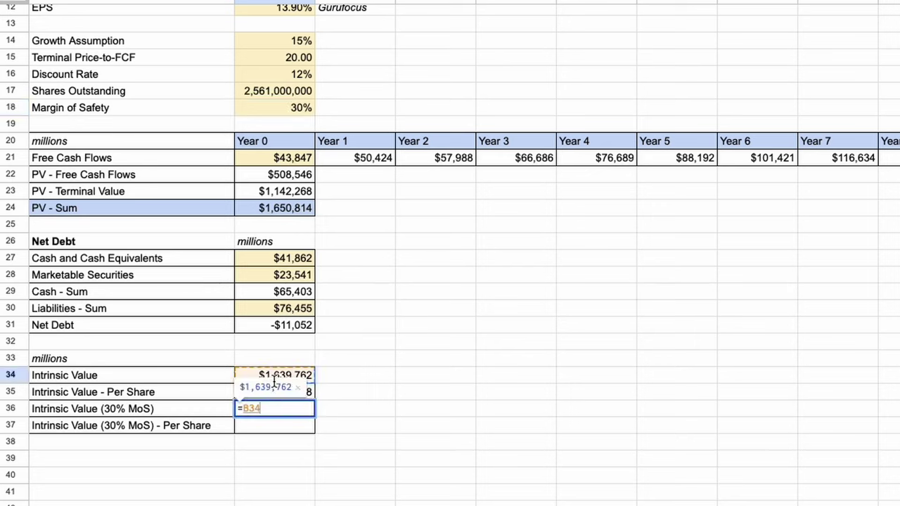
text(*(1-)
click(274, 109)
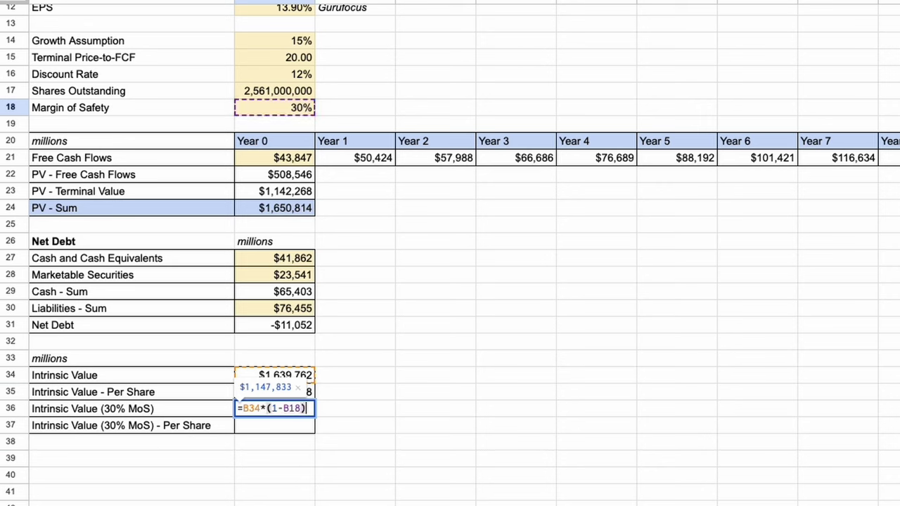
key(Return)
- Divide the margin-of-safety value by shares outstanding in millions, giving $448.20 per share
text(=)
key(Up)
text(/()
click(280, 99)
text(/1000000))
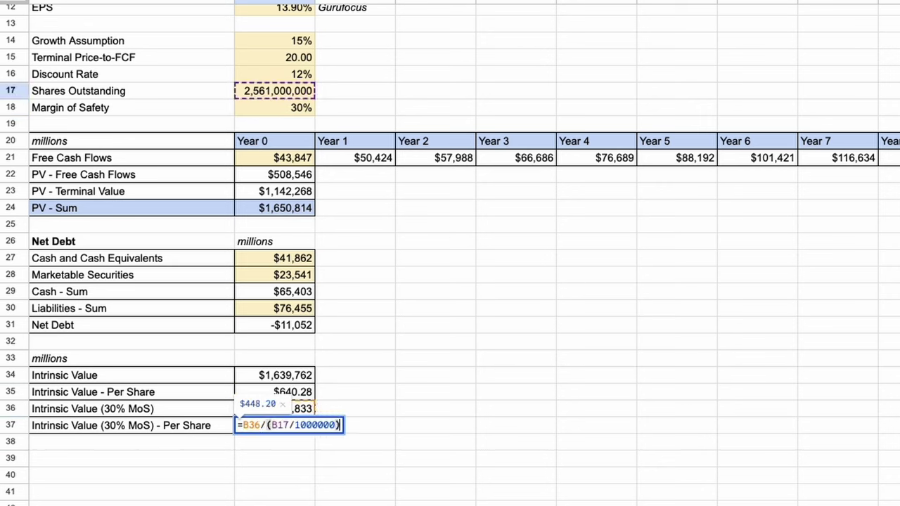
key(Return)
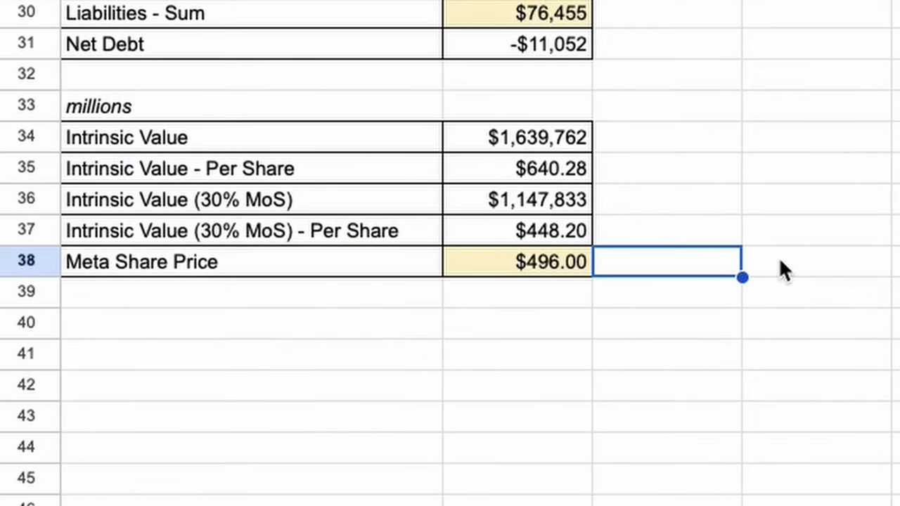
- Compare the $496.00 share price with =B38/B37-1, shown as a percentage (10.7%)
text(=B38/)
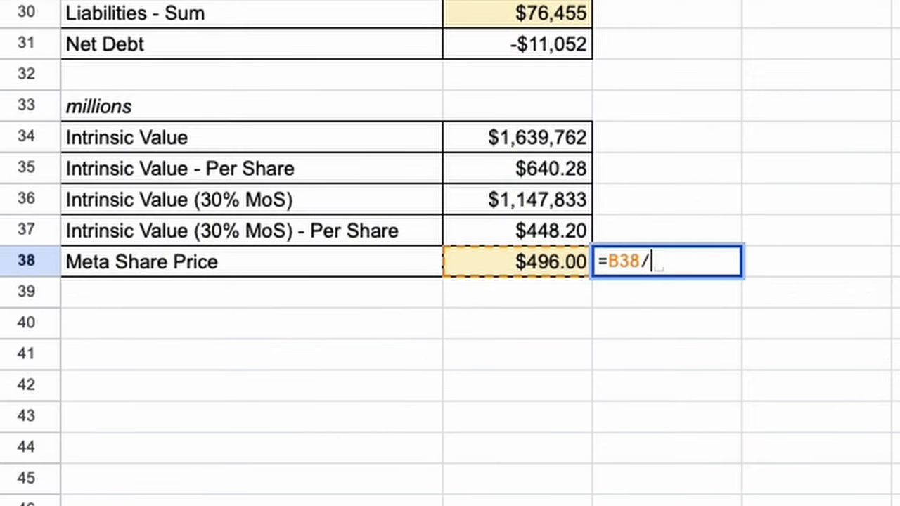
text(B37-1)
key(Return)
click(666, 261)
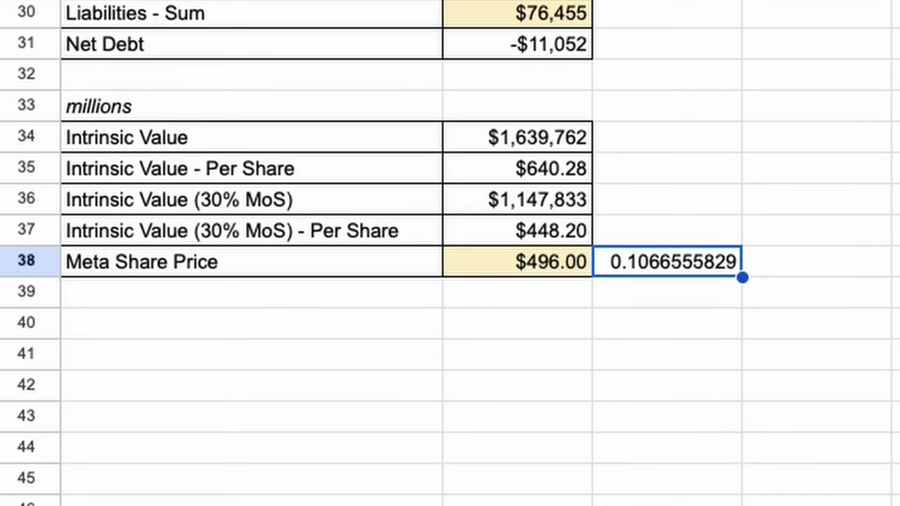
key(ctrl+shift+5)
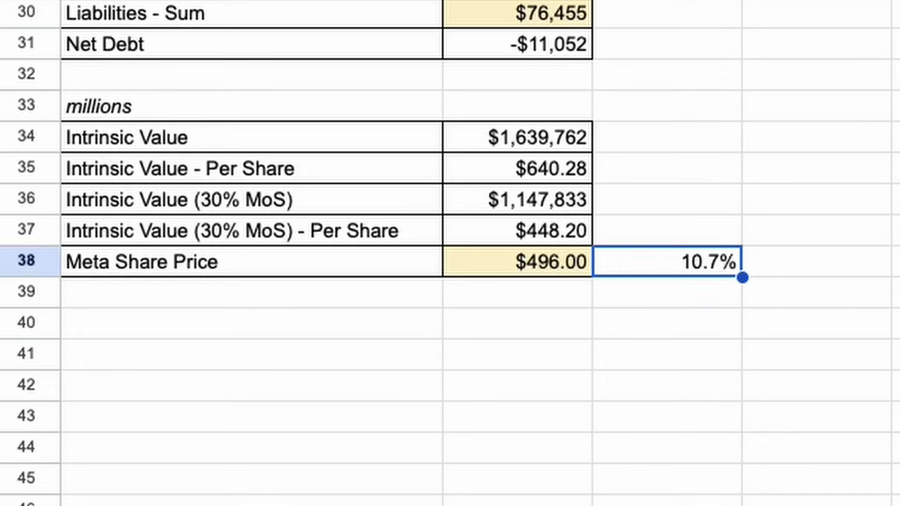